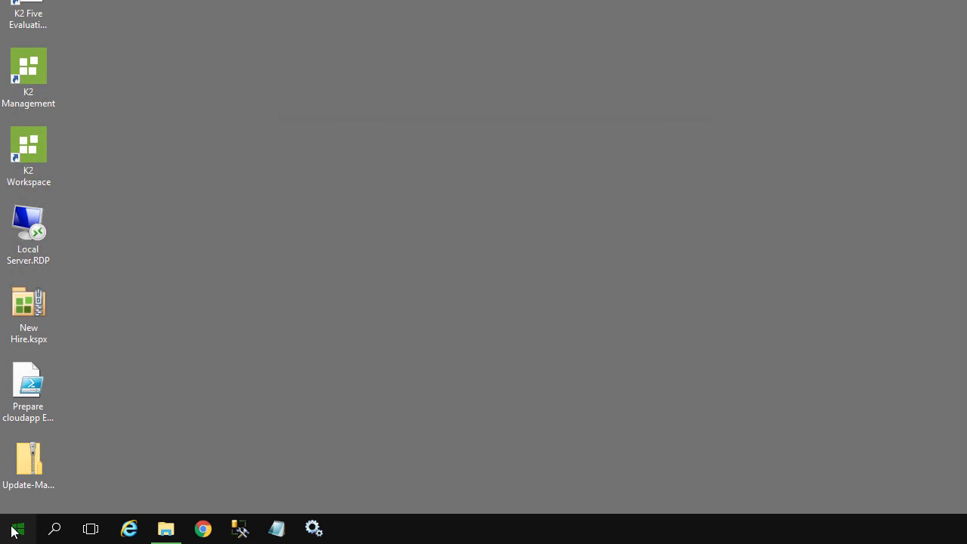
Launch K2 Package and Deployment from the K2 folder in the Start menu.
click(14, 530)
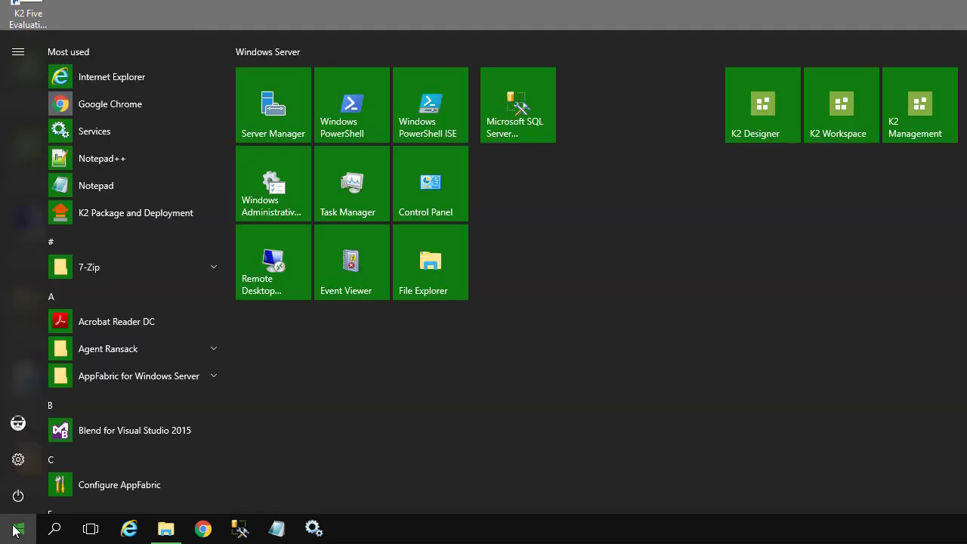
scroll(126, 323, down, 2)
scroll(126, 323, down, 4)
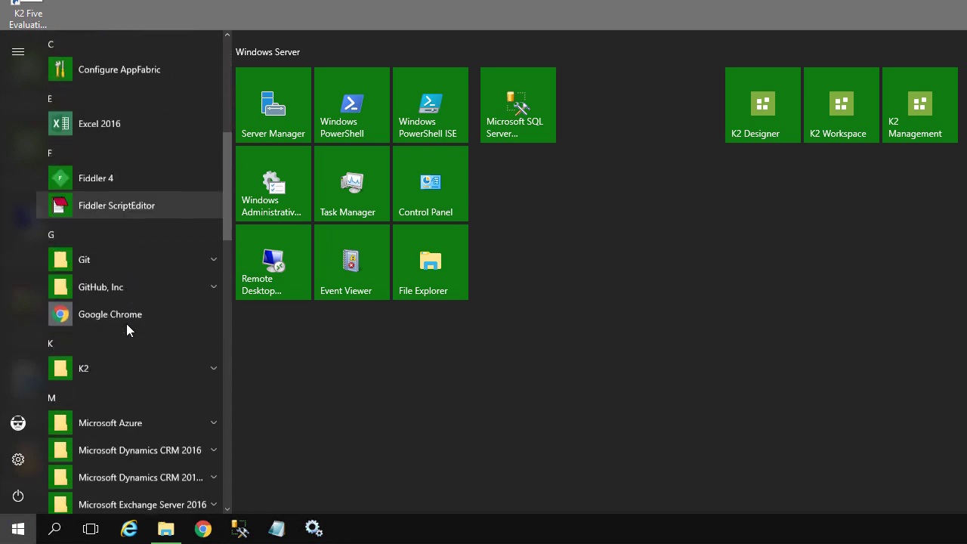
click(123, 346)
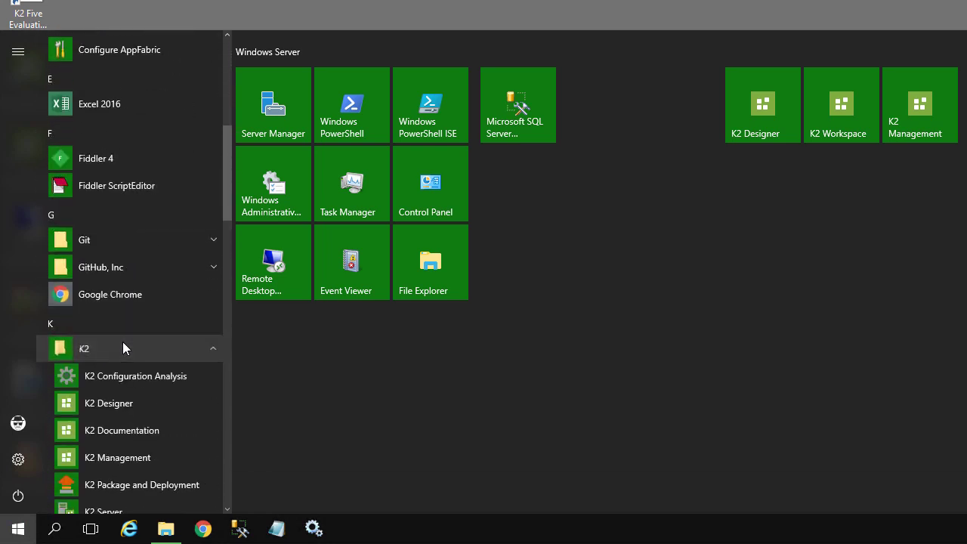
drag(224, 194, 222, 233)
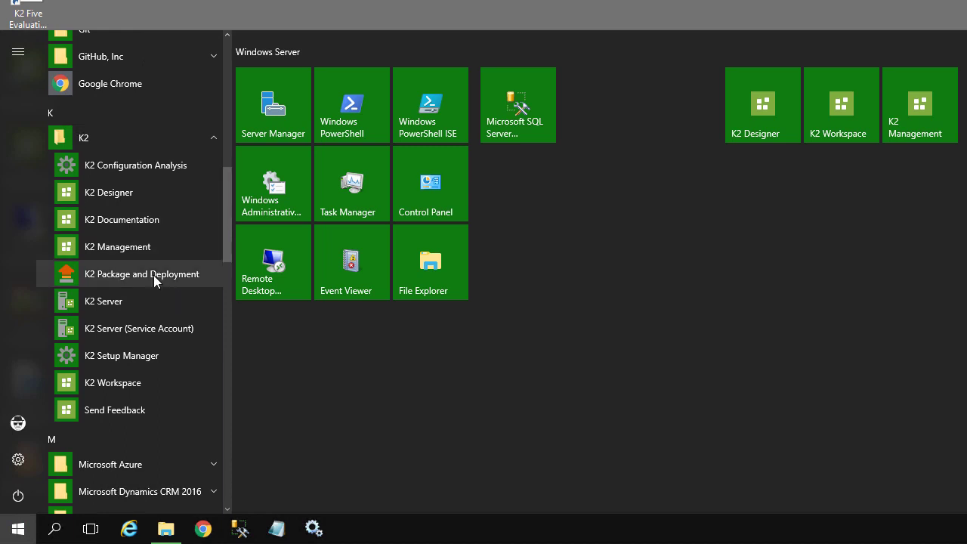
click(204, 273)
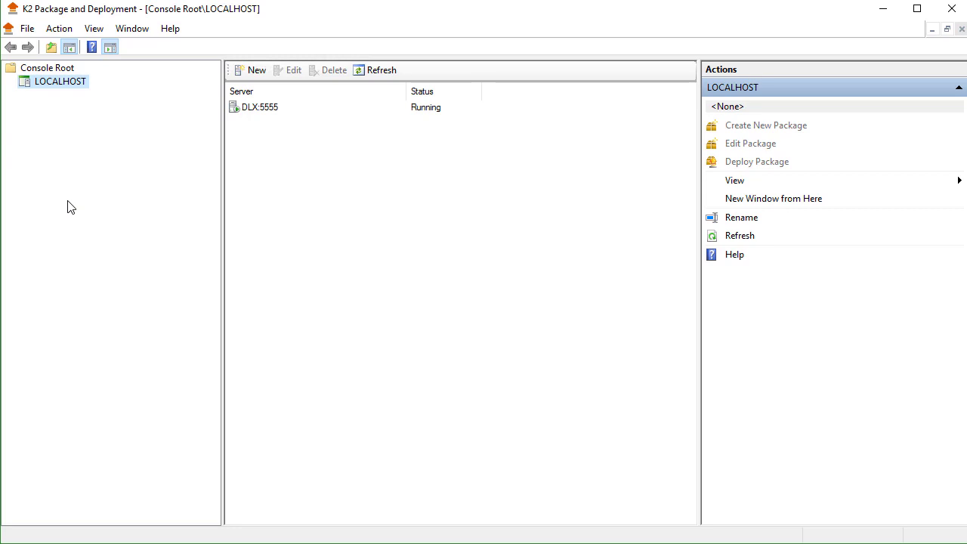
Select the DLX:5555 server and dismiss the Add new server dialog.
click(251, 111)
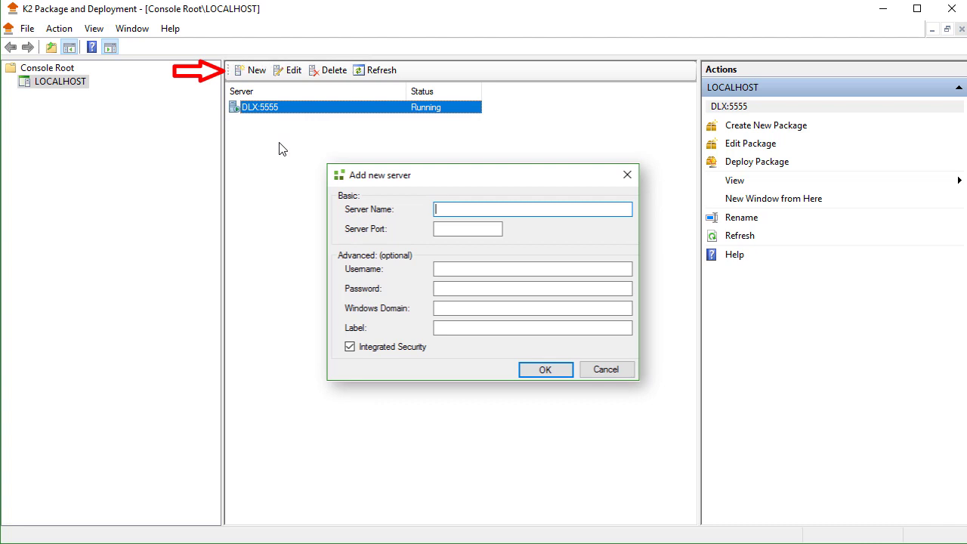
key(Escape)
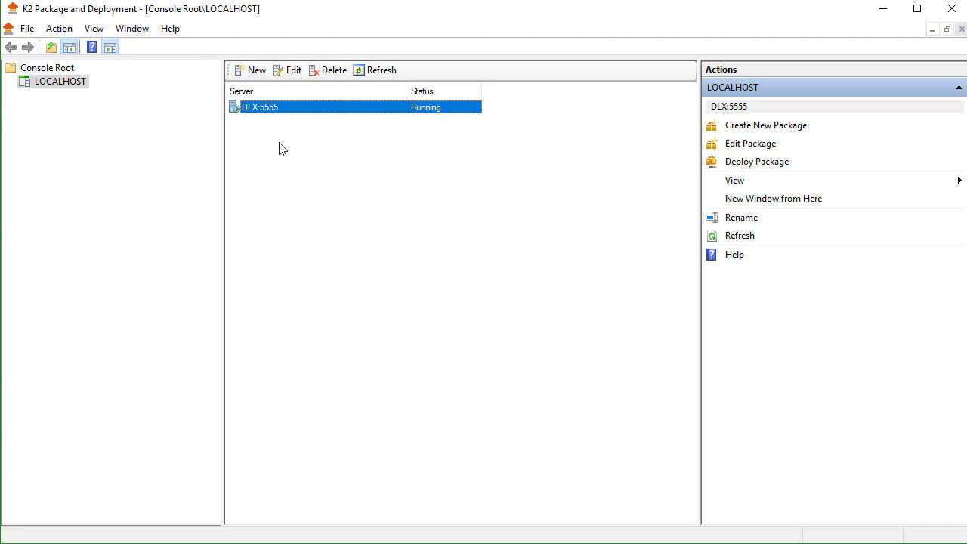
Name the new package 'Leave Request Application', give it a version 1 production description, and keep the Desktop location.
click(761, 130)
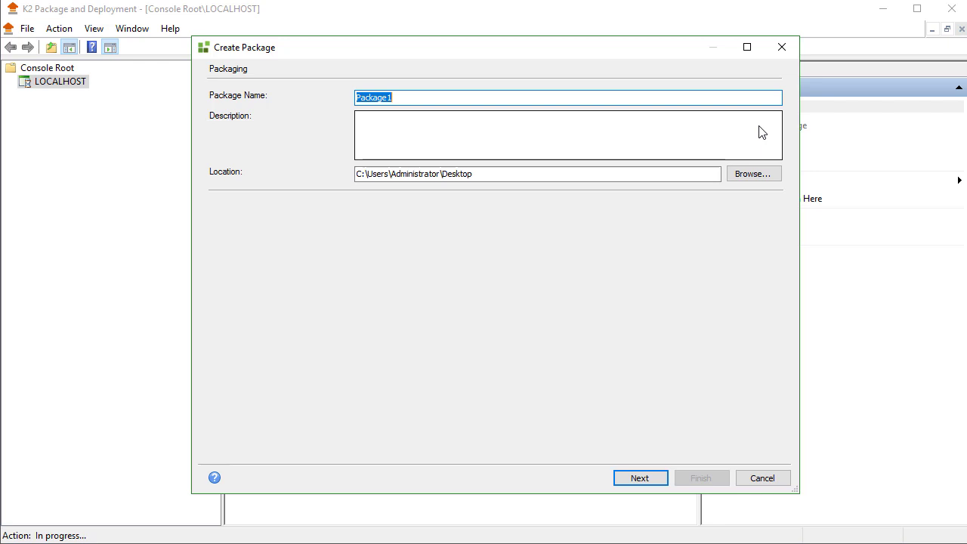
text(Leave Request Application)
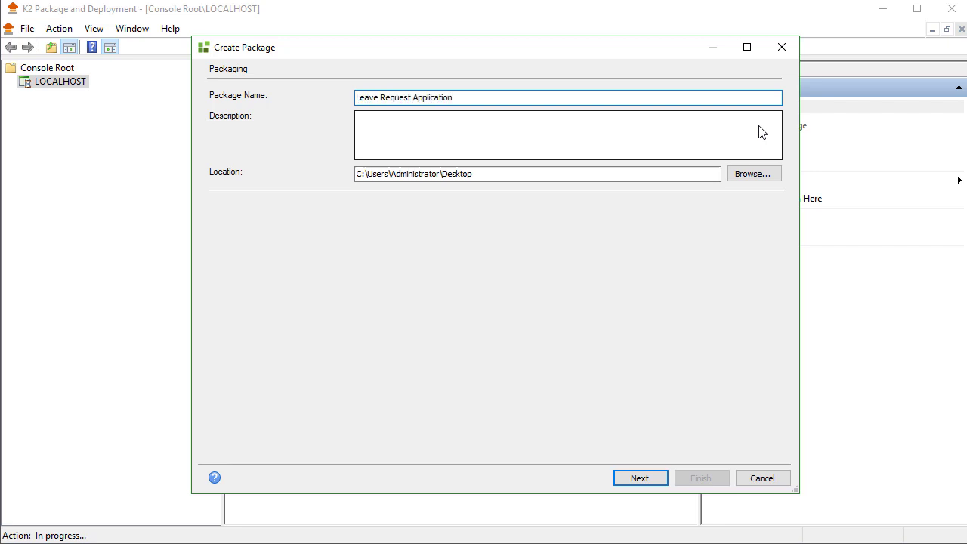
click(760, 133)
text(Leave Request Application version 1 to production.)
key(ctrl+a)
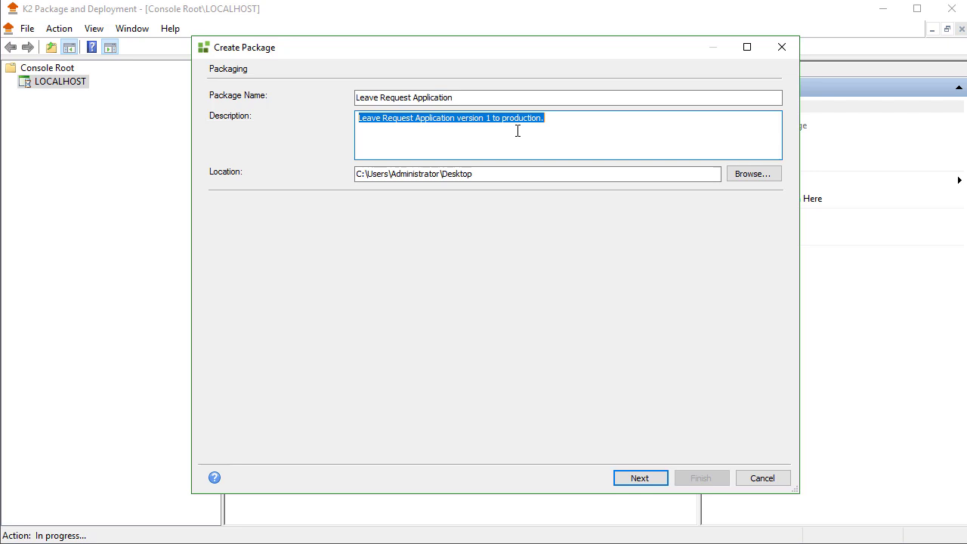
click(585, 125)
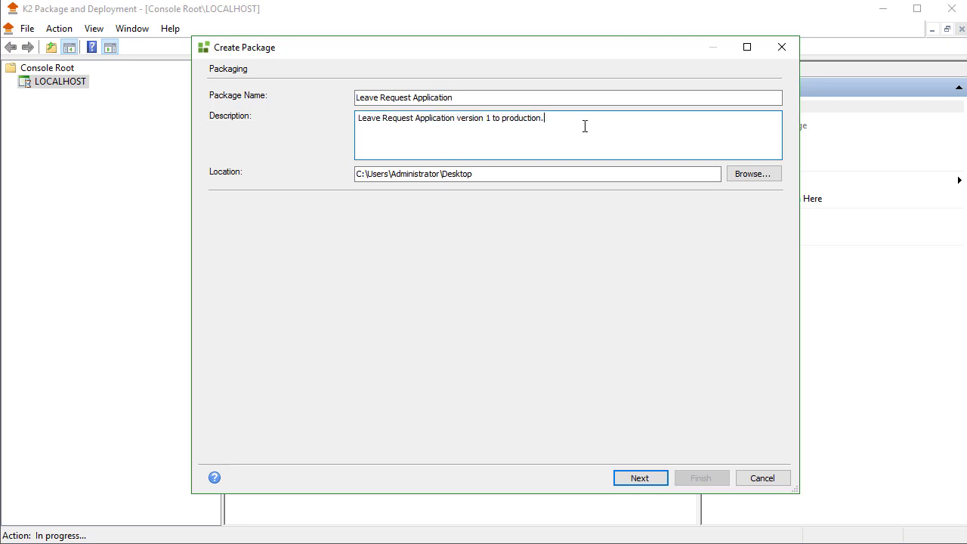
click(604, 175)
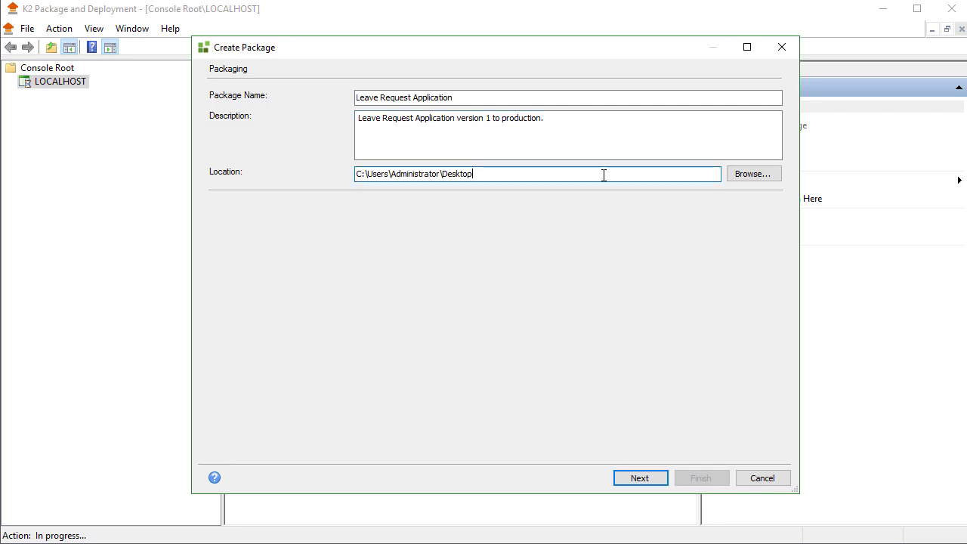
click(630, 478)
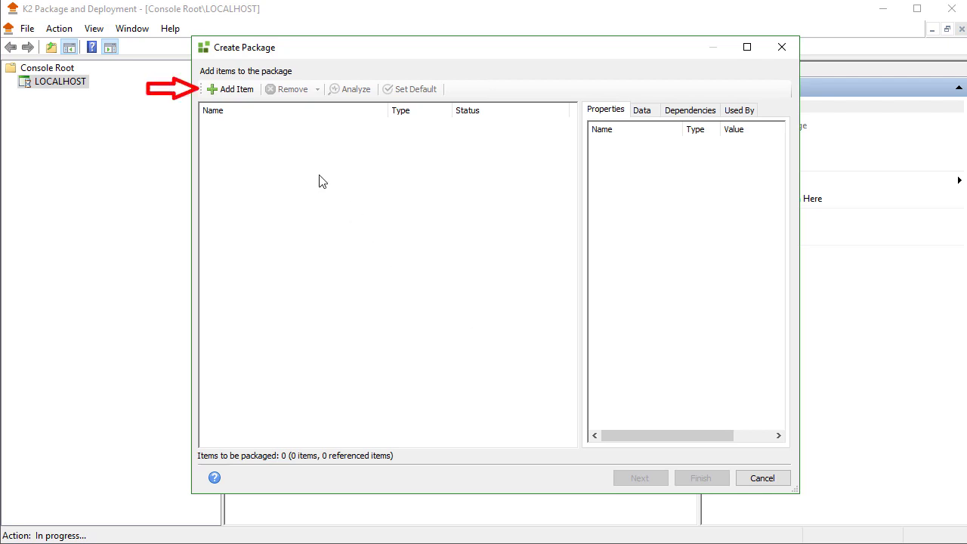
Open the Add Items dialog to choose package contents.
click(226, 90)
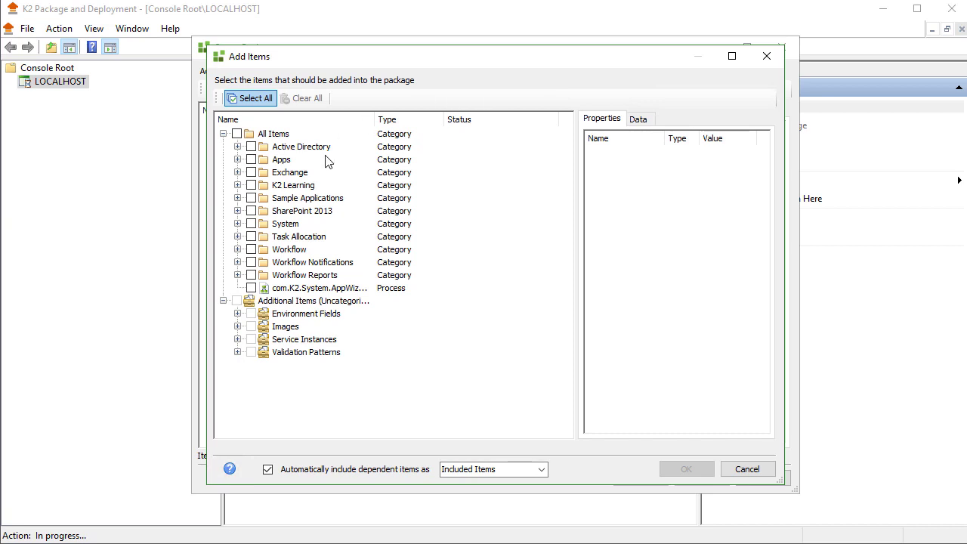
Under K2 Learning, tick the whole Leave Request category: form, SmartObject, two views and workflow.
click(237, 185)
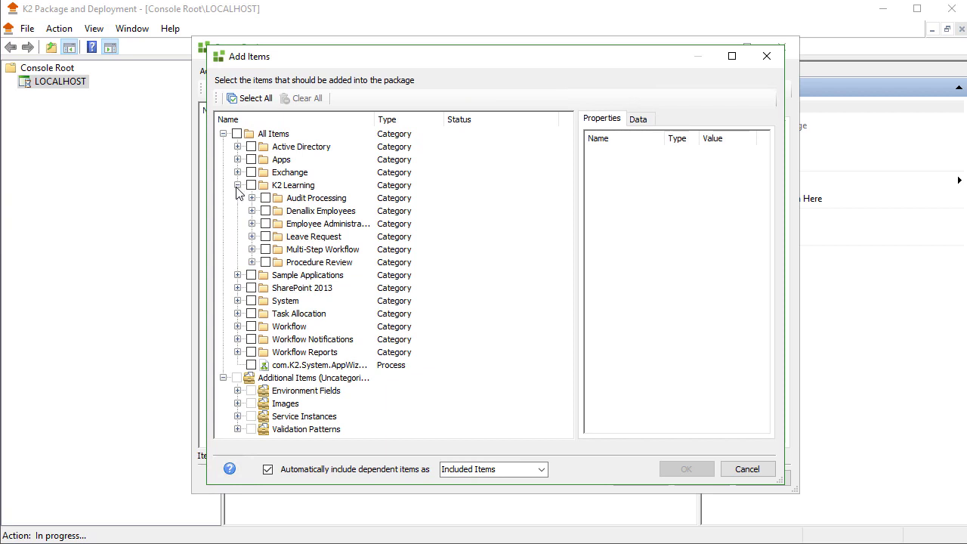
click(252, 236)
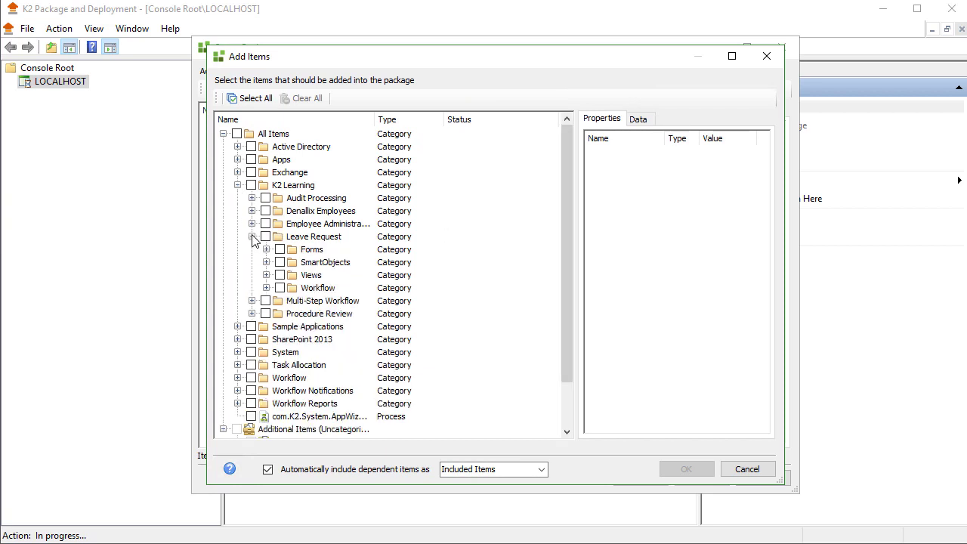
click(266, 249)
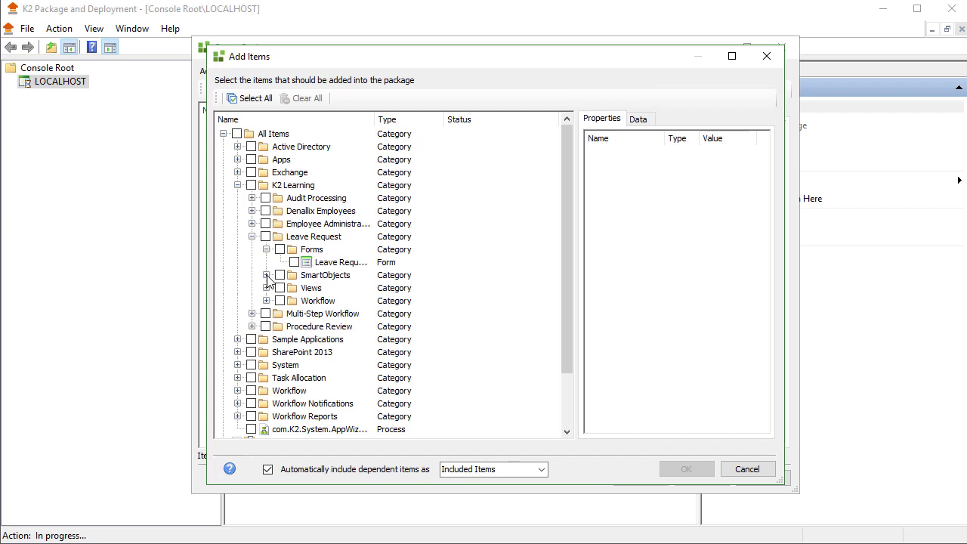
click(266, 275)
click(266, 301)
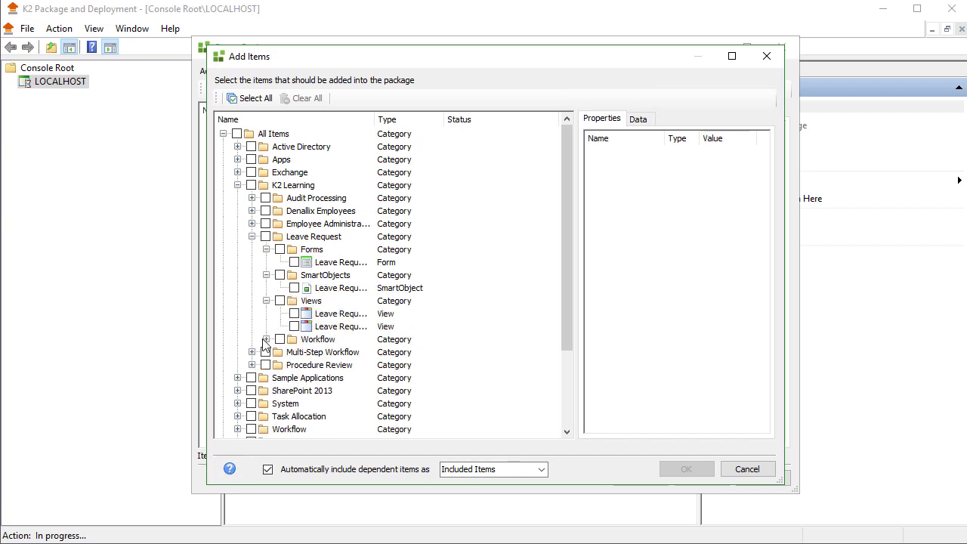
click(266, 340)
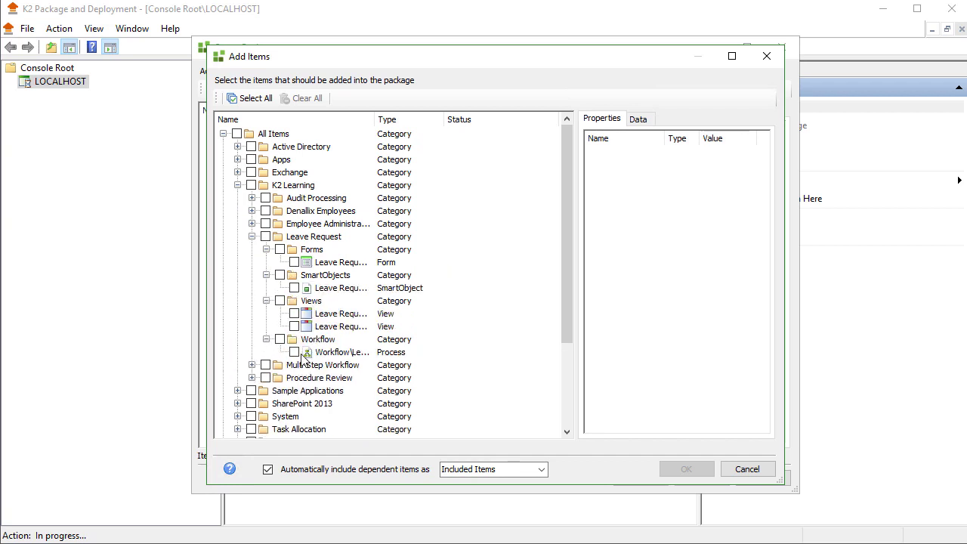
click(295, 352)
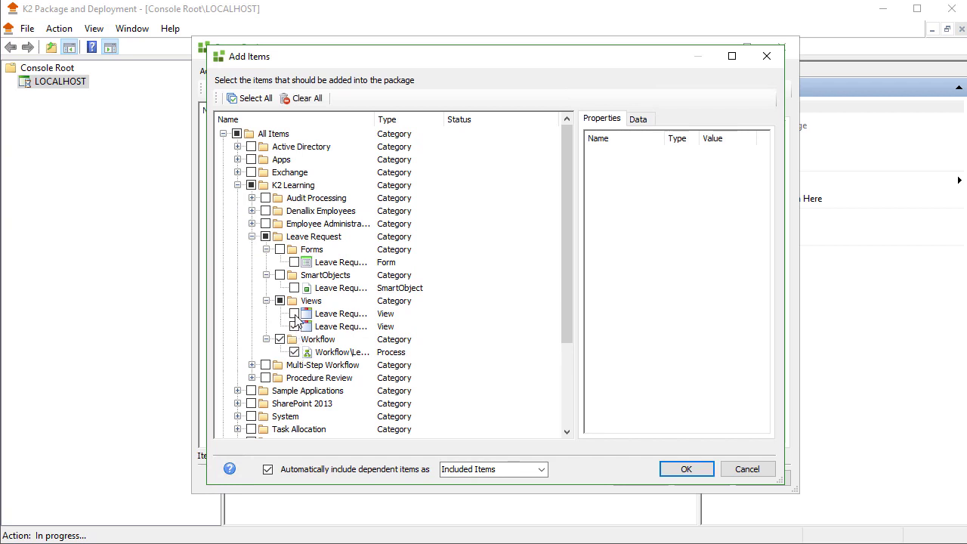
click(295, 353)
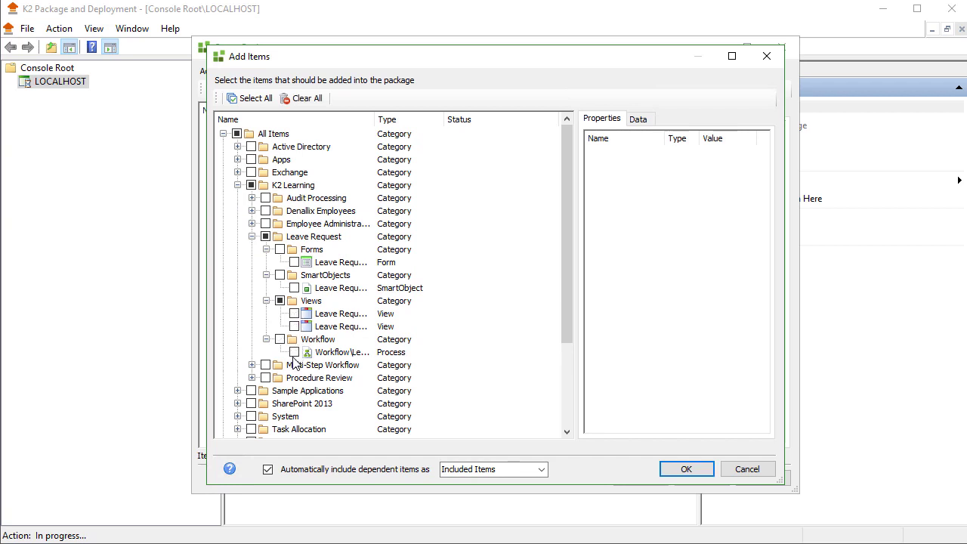
click(266, 236)
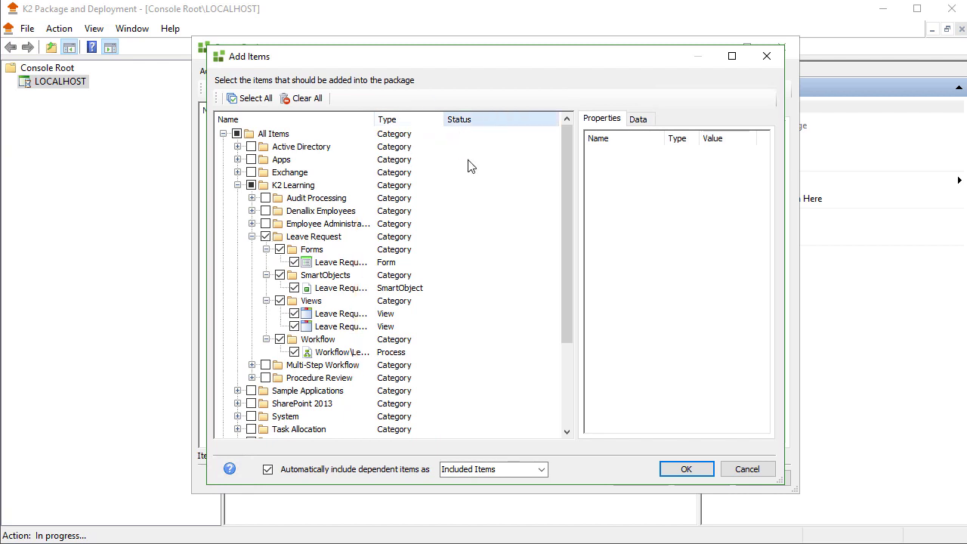
Inspect the Leave Request form and SmartObject's Data tab, then list the dependent-item inclusion choices.
click(327, 264)
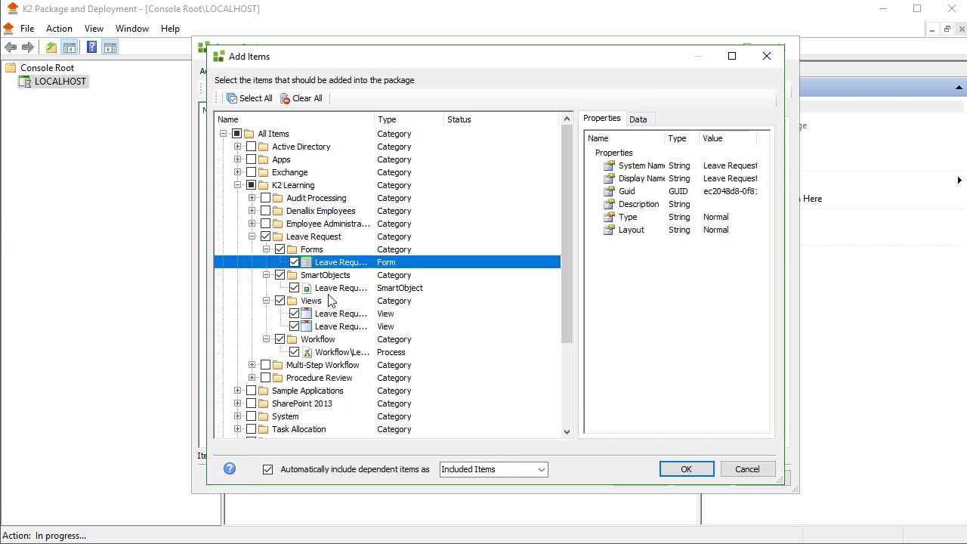
click(331, 291)
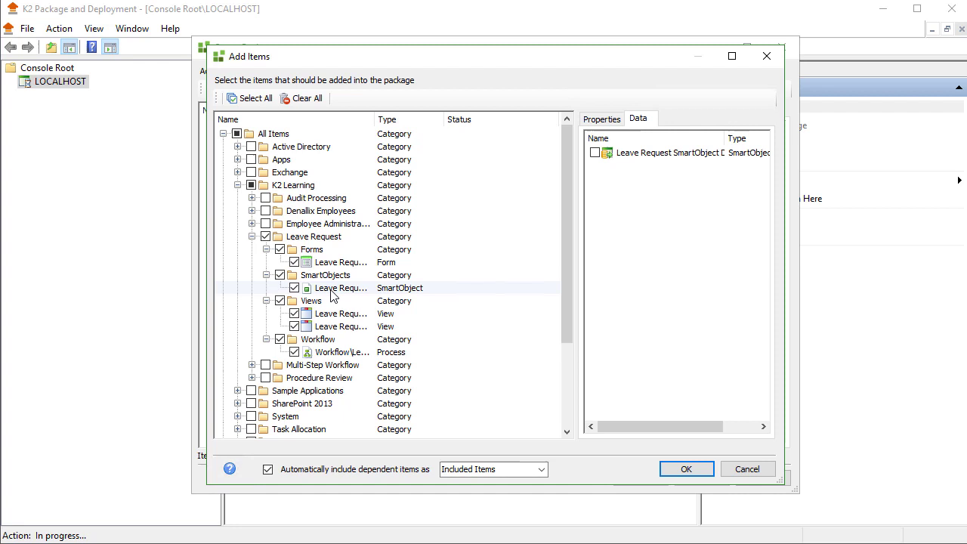
click(331, 293)
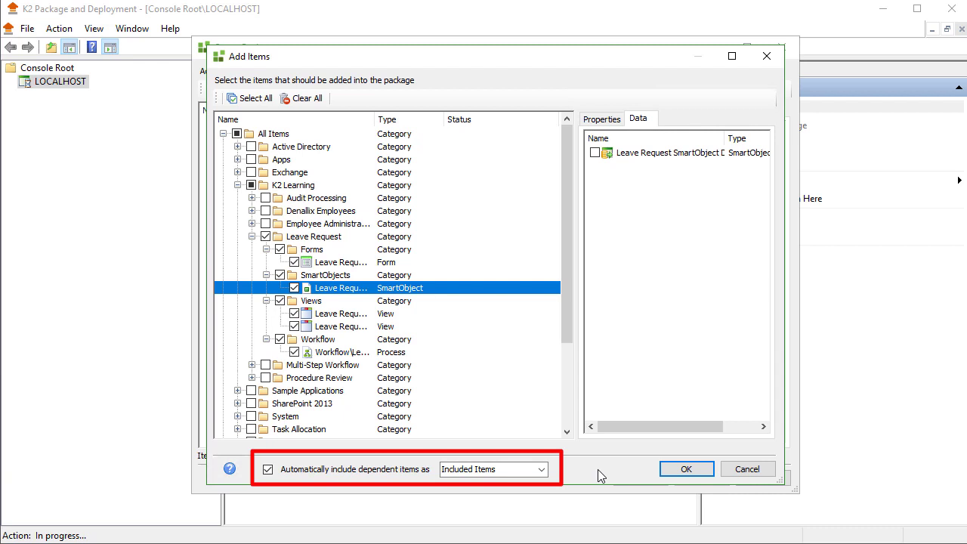
click(542, 469)
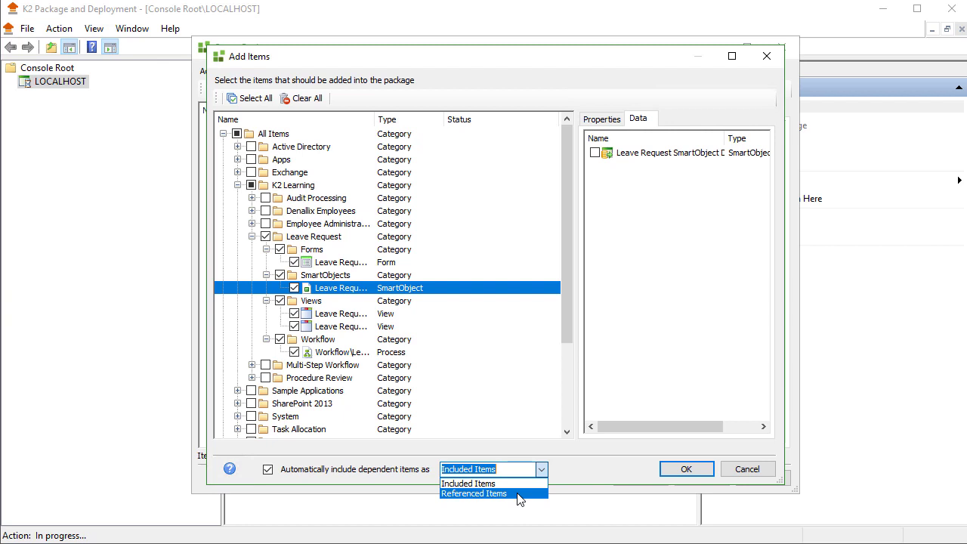
Include dependent items as Referenced Items and leave the Leave Request SmartObject data unticked.
click(519, 494)
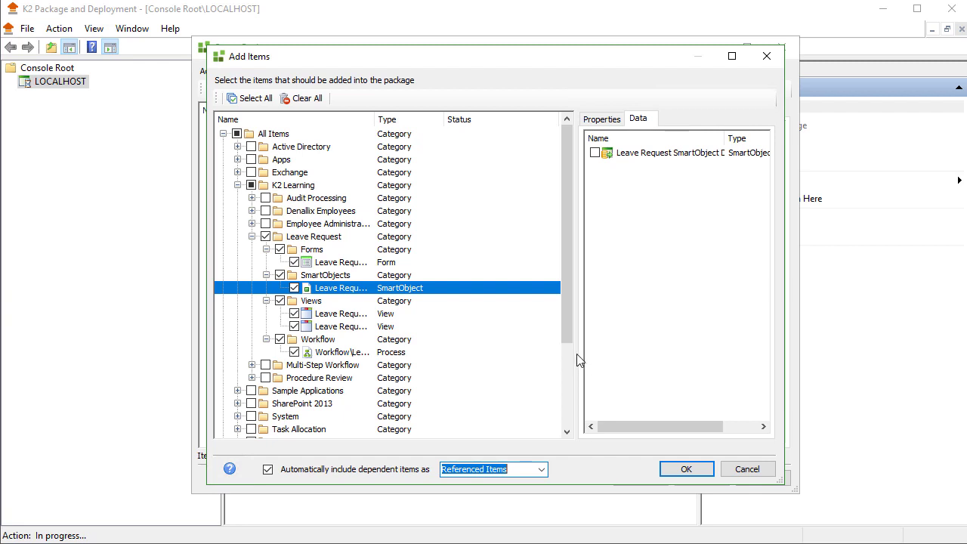
drag(577, 359, 526, 359)
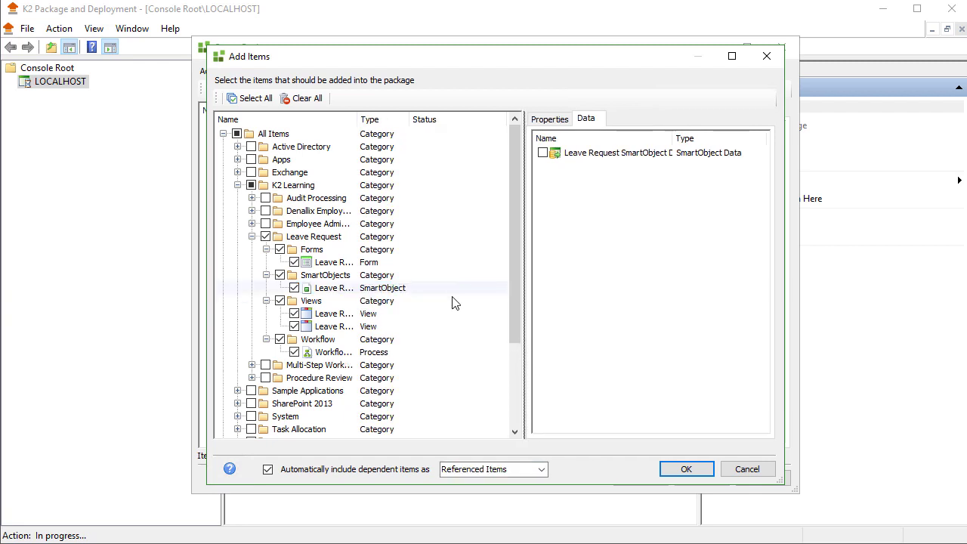
click(561, 154)
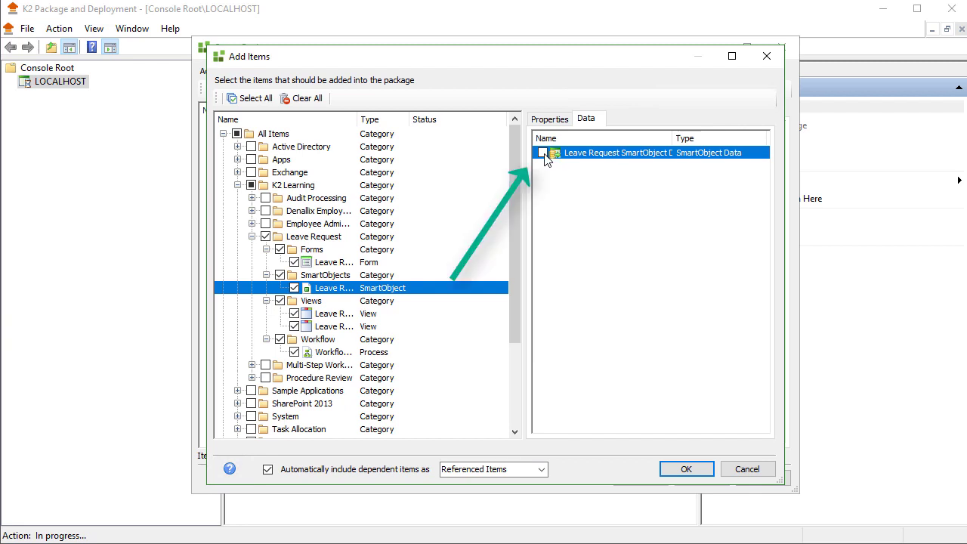
click(544, 155)
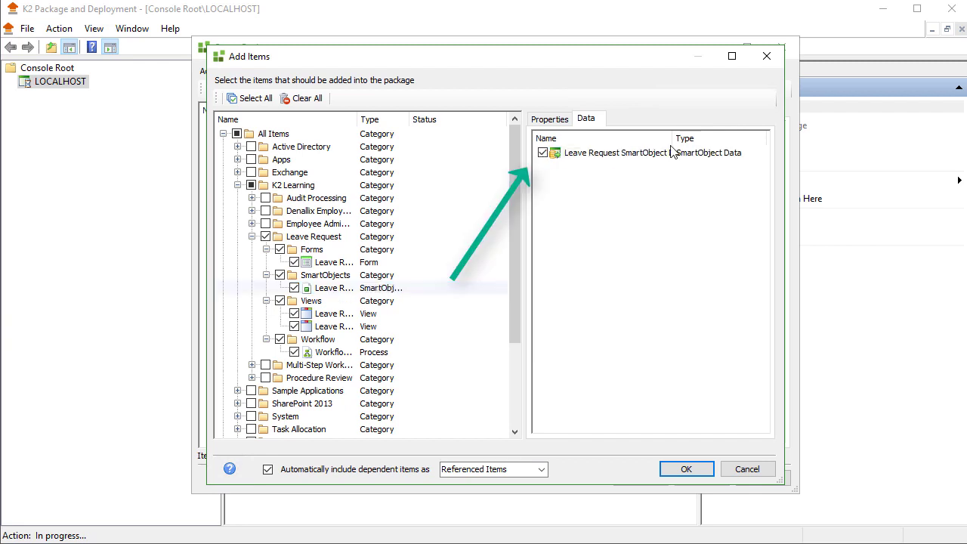
drag(673, 138, 713, 136)
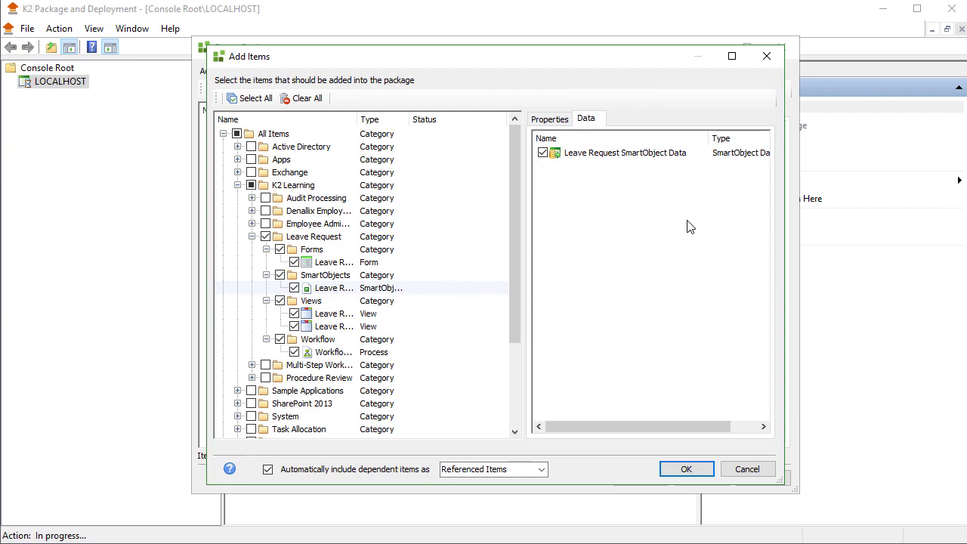
click(543, 153)
Build the 21-item package and find Leave Request Application.kspx (295 KB) on the Desktop.
click(693, 466)
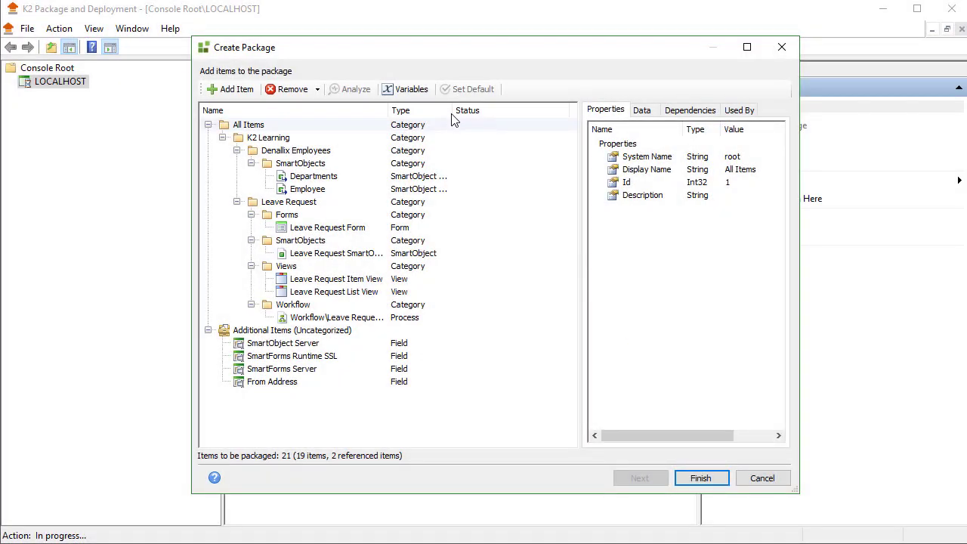
drag(483, 111, 500, 112)
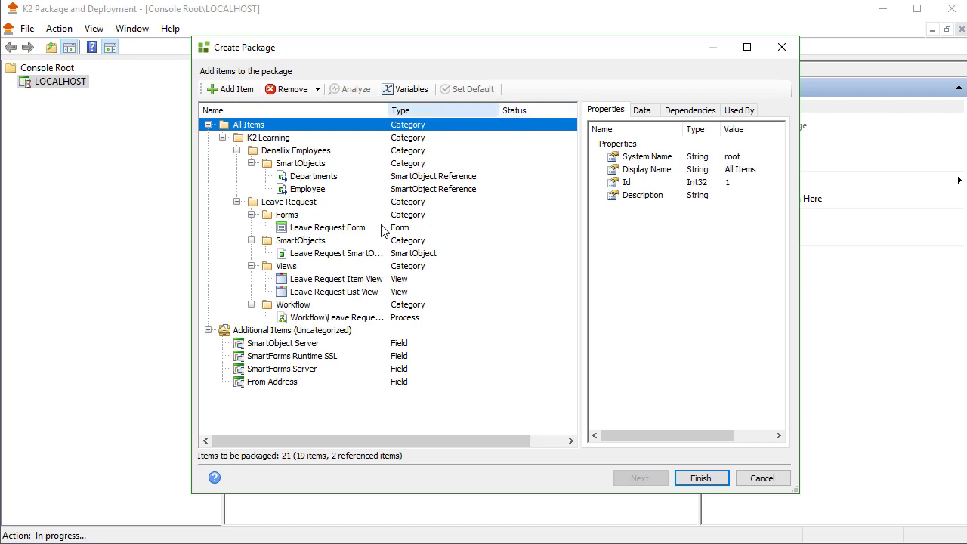
click(335, 292)
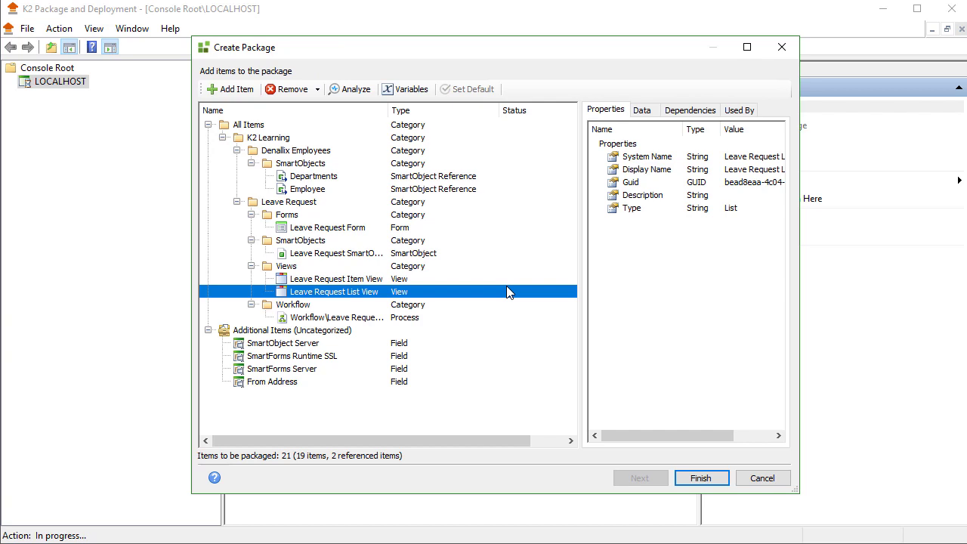
click(689, 479)
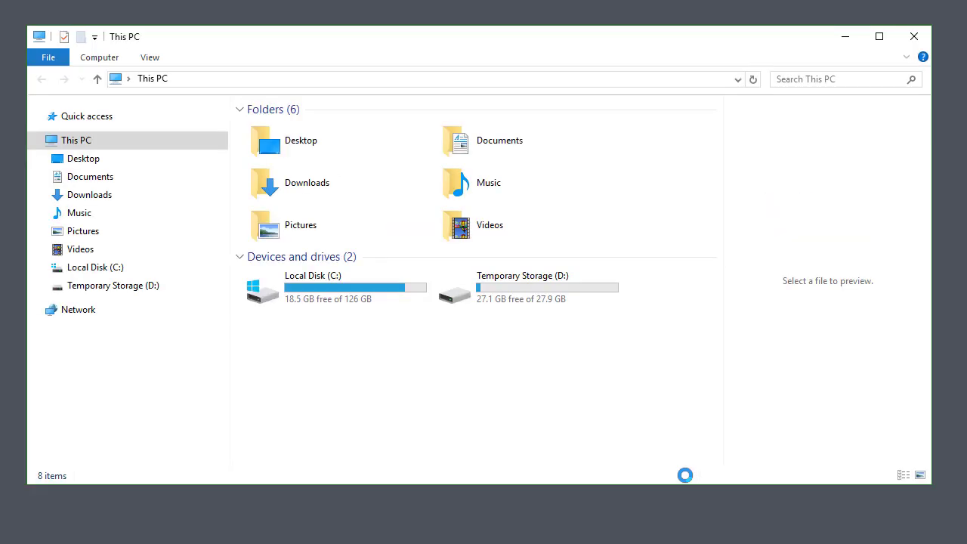
click(96, 159)
click(361, 209)
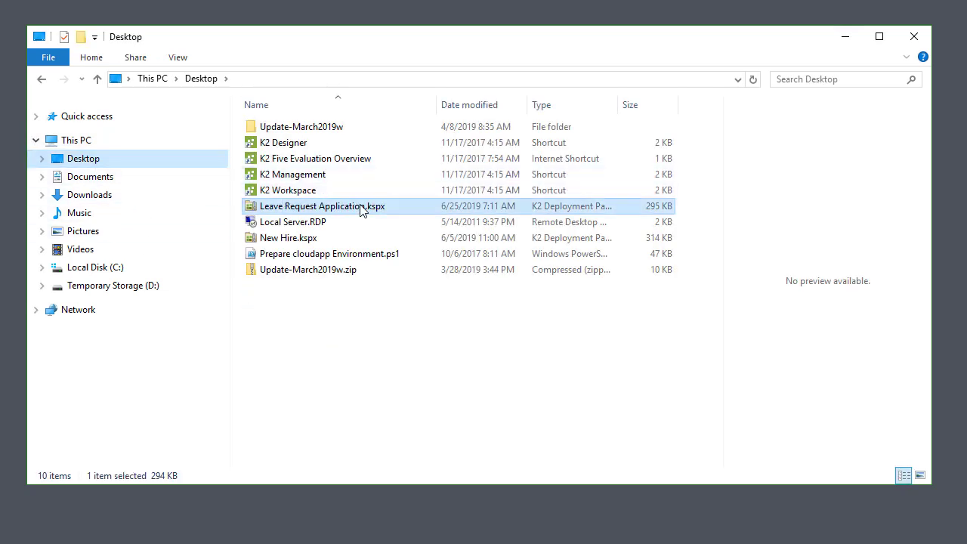